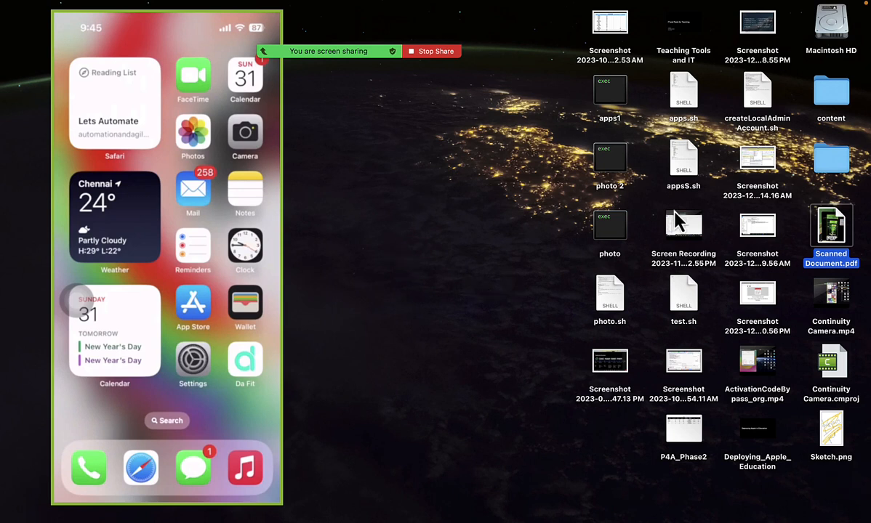
Open Scanned Document.pdf from the desktop and look over its page.
{"action": "left_click", "coordinate": [794, 240]}
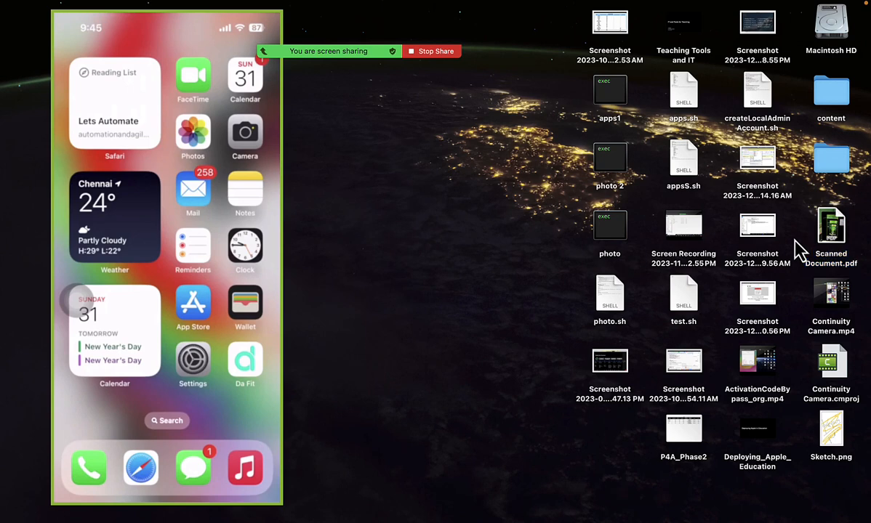
{"action": "left_click", "coordinate": [836, 246]}
{"action": "right_click", "coordinate": [837, 249]}
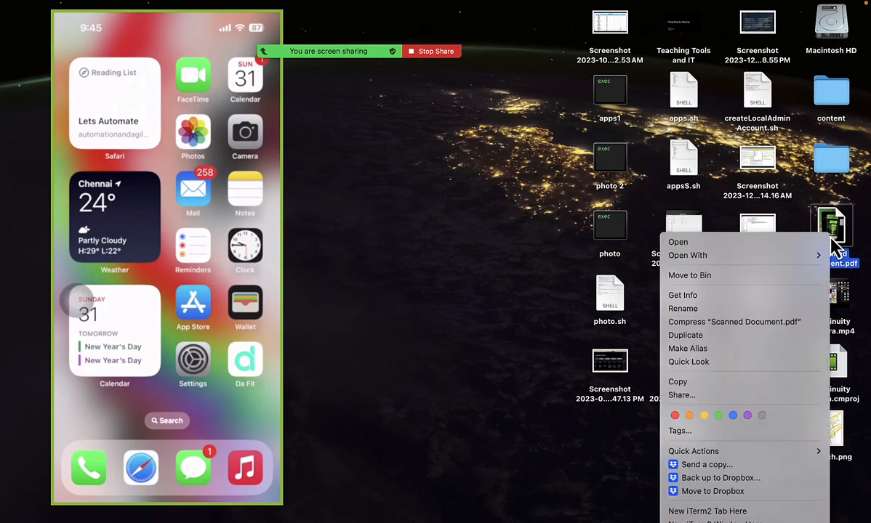
{"action": "left_click", "coordinate": [763, 243]}
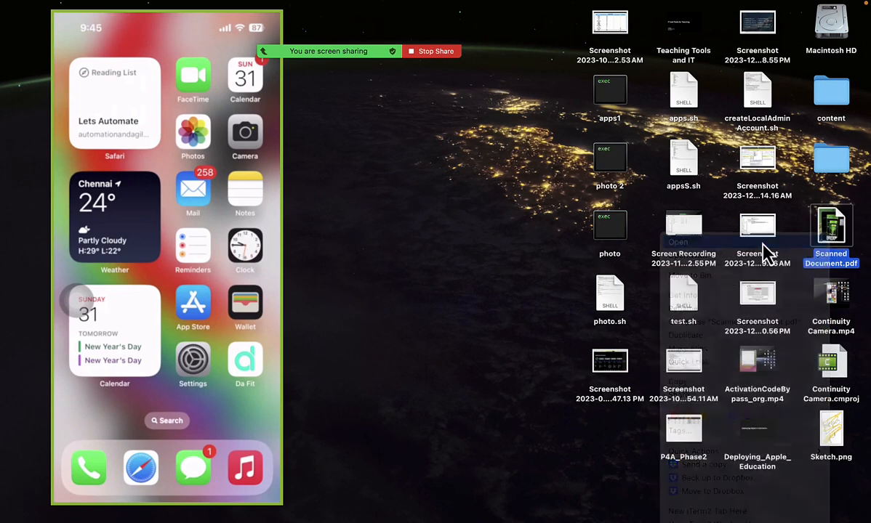
{"action": "scroll", "coordinate": [449, 244], "scroll_direction": "down", "scroll_amount": 5}
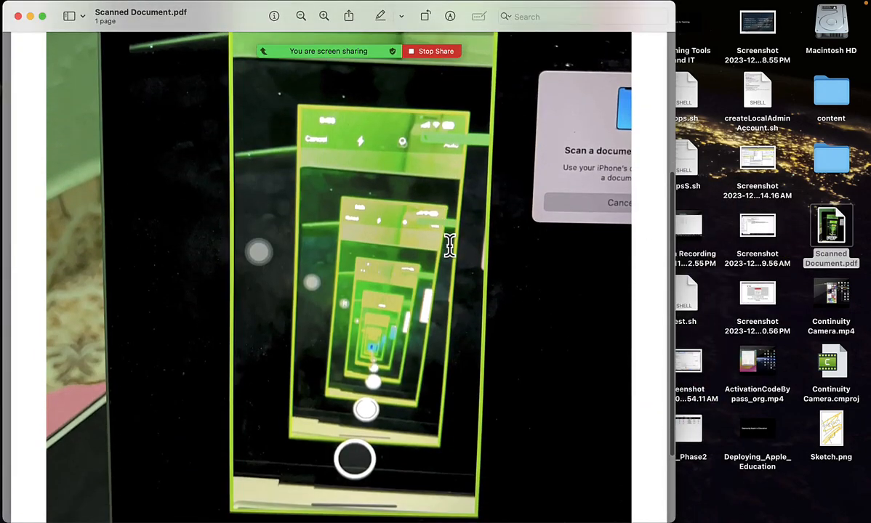
{"action": "scroll", "coordinate": [449, 246], "scroll_direction": "up", "scroll_amount": 4}
{"action": "scroll", "coordinate": [449, 246], "scroll_direction": "down", "scroll_amount": 4}
{"action": "scroll", "coordinate": [449, 246], "scroll_direction": "down", "scroll_amount": 2}
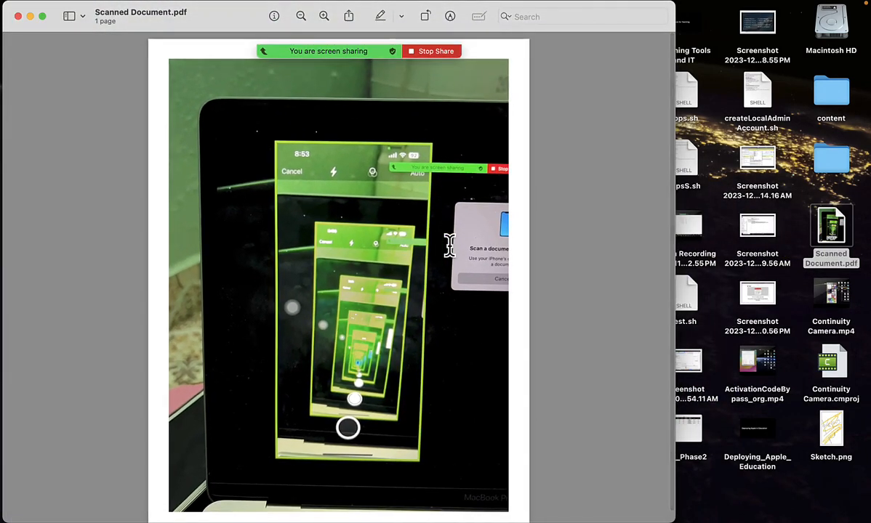
Sketch a red-filled circle over the upper-left corner of the pictured phone screen, accept the annotation notice, and close the document.
{"action": "left_click", "coordinate": [454, 19]}
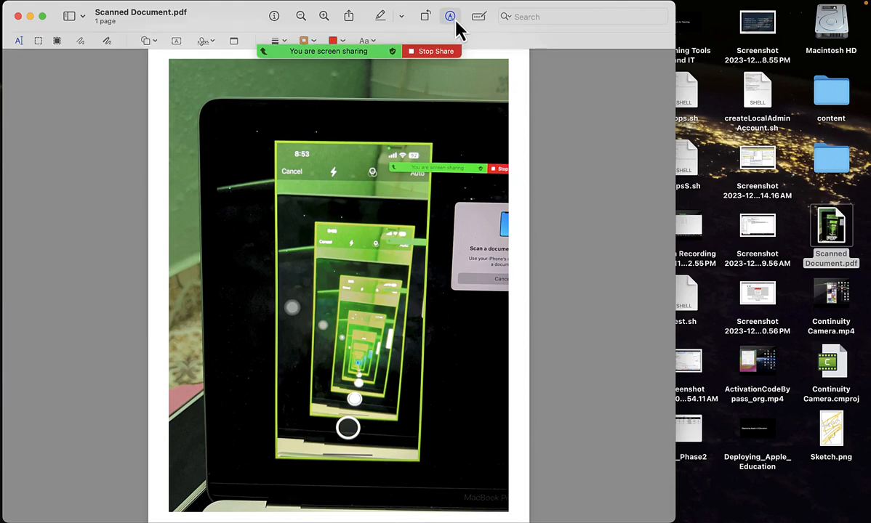
{"action": "left_click", "coordinate": [81, 42]}
{"action": "mouse_move", "coordinate": [253, 146]}
{"action": "left_mouse_down"}
{"action": "mouse_move", "coordinate": [304, 176]}
{"action": "mouse_move", "coordinate": [274, 138]}
{"action": "left_mouse_up"}
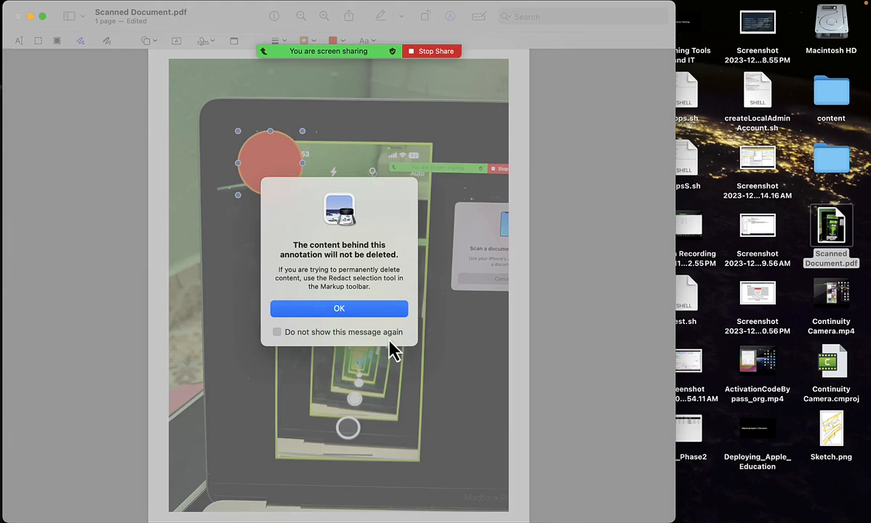
{"action": "left_click", "coordinate": [367, 308]}
{"action": "left_click", "coordinate": [18, 15]}
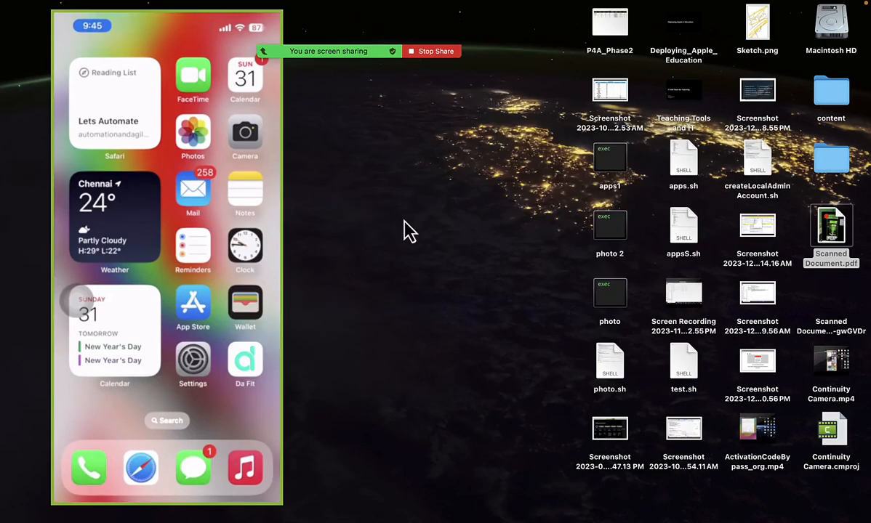
Open Scanned Document.pdf in Markup and annotate it from the iPhone with a red circle around the status icons and a red signature scribble.
{"action": "right_click", "coordinate": [836, 229]}
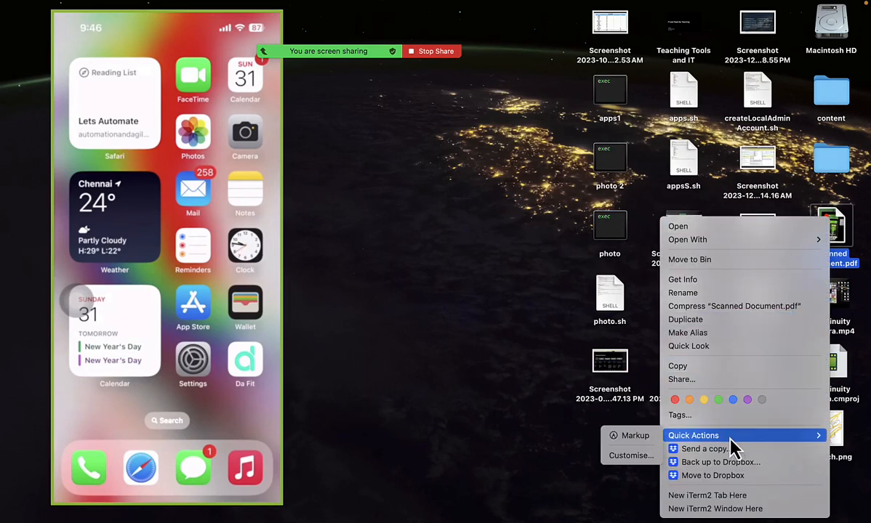
{"action": "left_click", "coordinate": [649, 439]}
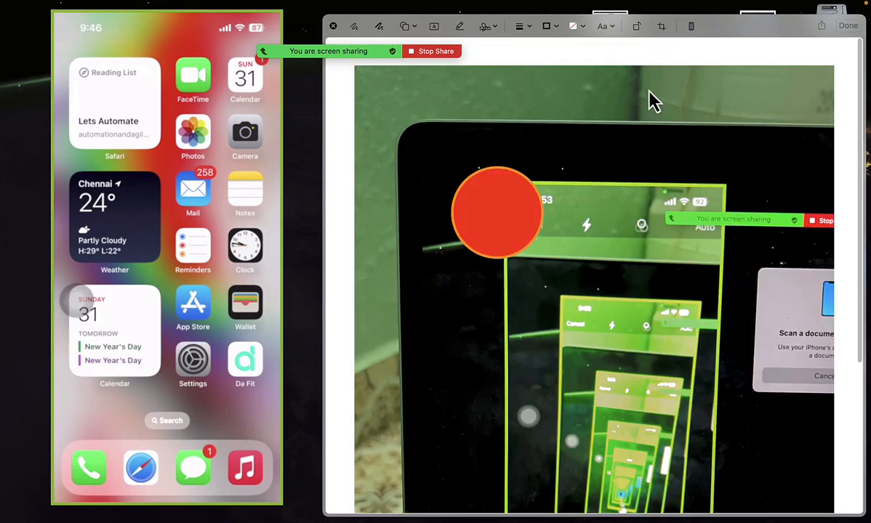
{"action": "left_click", "coordinate": [691, 26]}
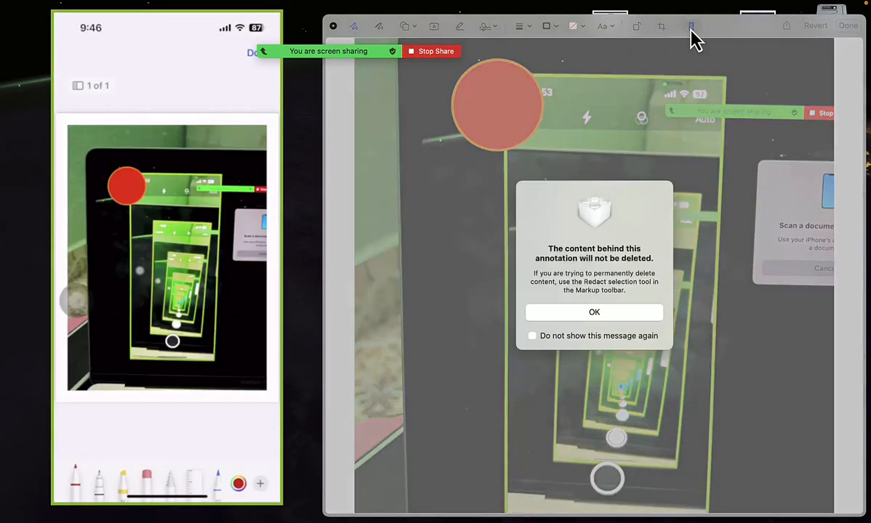
{"action": "left_click", "coordinate": [611, 314]}
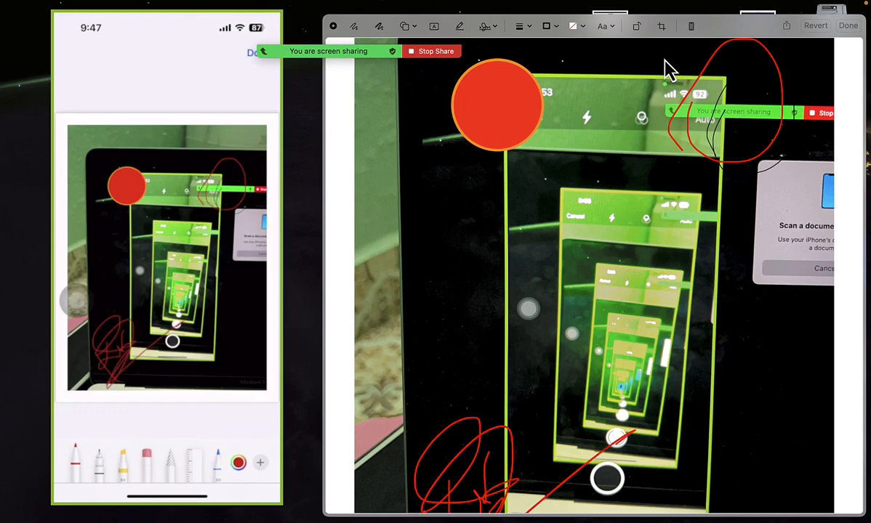
Review and save the iPhone markup, and check the annotated Scanned Document.pdf in Quick Look.
{"action": "scroll", "coordinate": [676, 58], "scroll_direction": "down", "scroll_amount": 3}
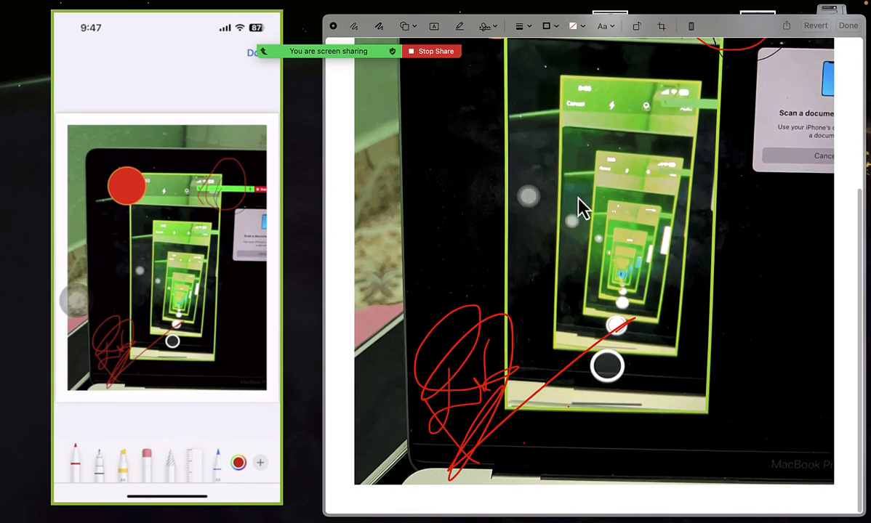
{"action": "scroll", "coordinate": [557, 253], "scroll_direction": "up", "scroll_amount": 3}
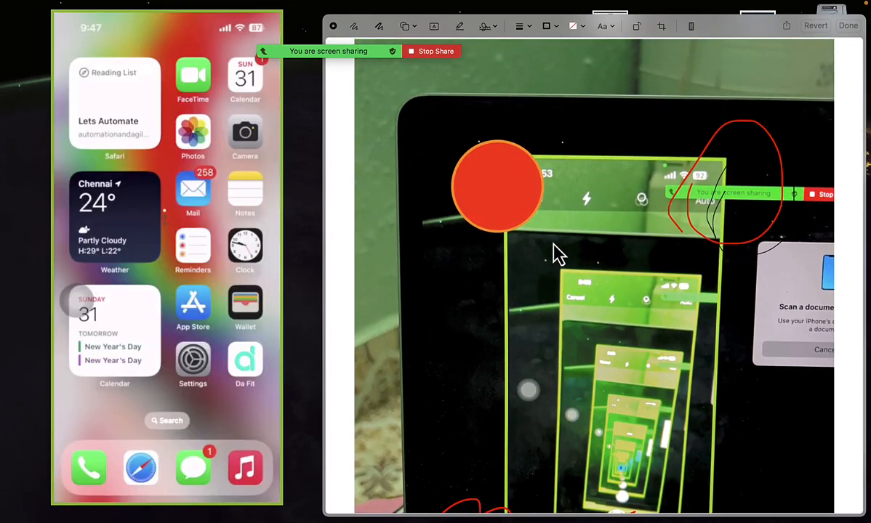
{"action": "left_click", "coordinate": [848, 25]}
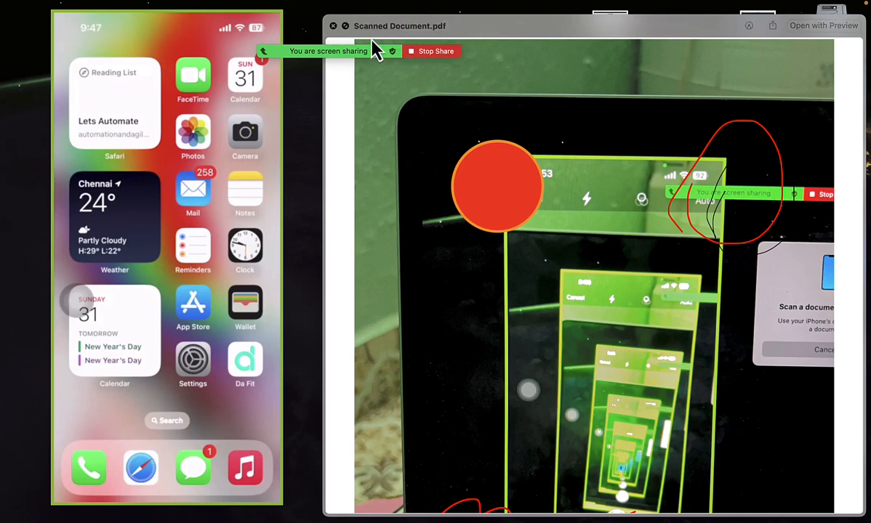
{"action": "left_click", "coordinate": [336, 26]}
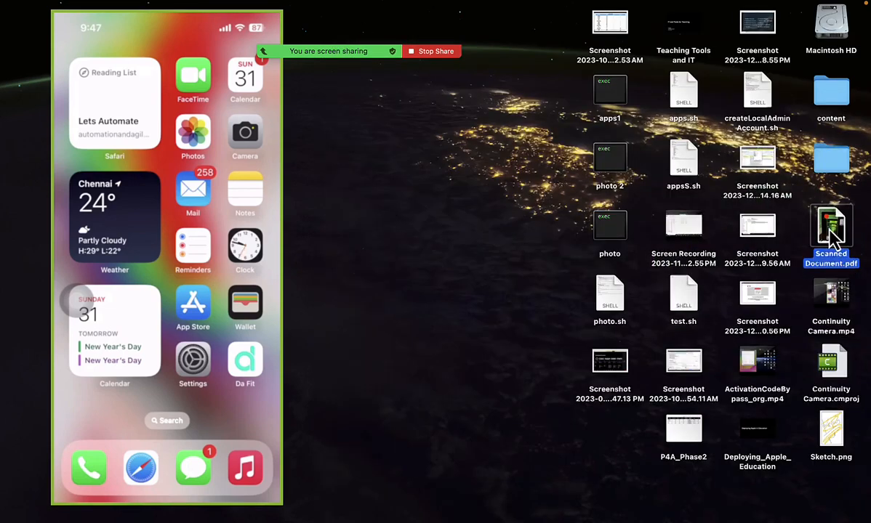
{"action": "key", "text": "space"}
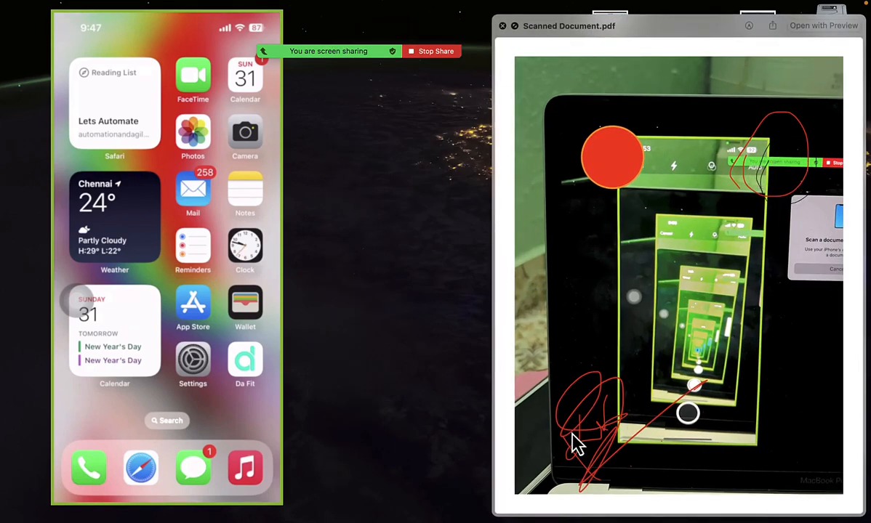
{"action": "key", "text": "space"}
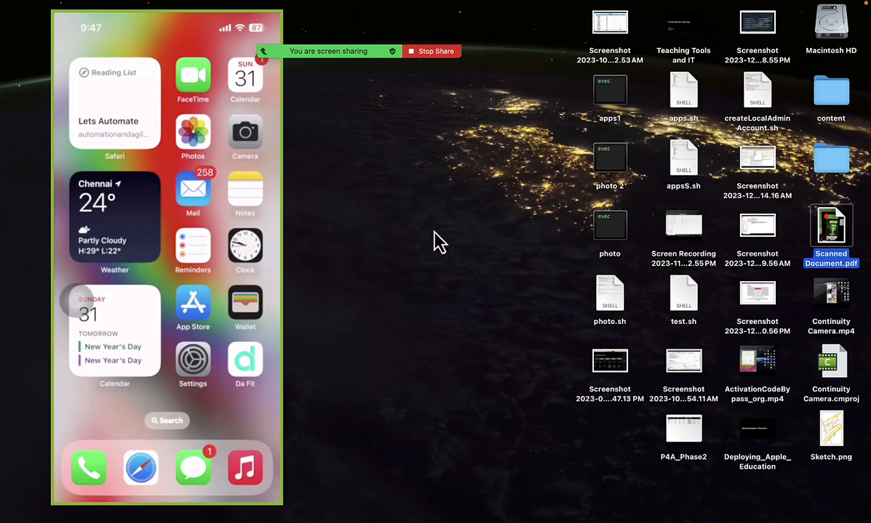
Import a yellow zigzag sketch drawn on the iPhone onto the desktop and preview it in Quick Look.
{"action": "right_click", "coordinate": [396, 192]}
{"action": "left_click", "coordinate": [384, 170]}
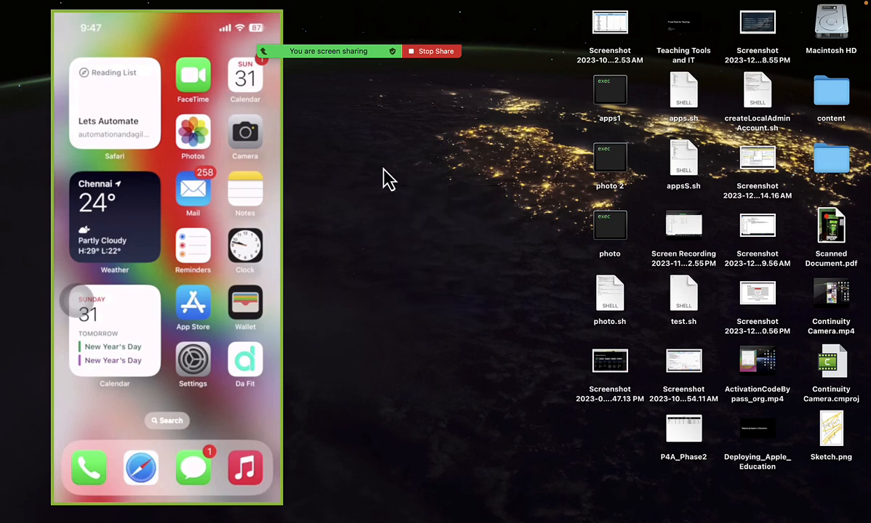
{"action": "right_click", "coordinate": [385, 166]}
{"action": "mouse_move", "coordinate": [436, 287]}
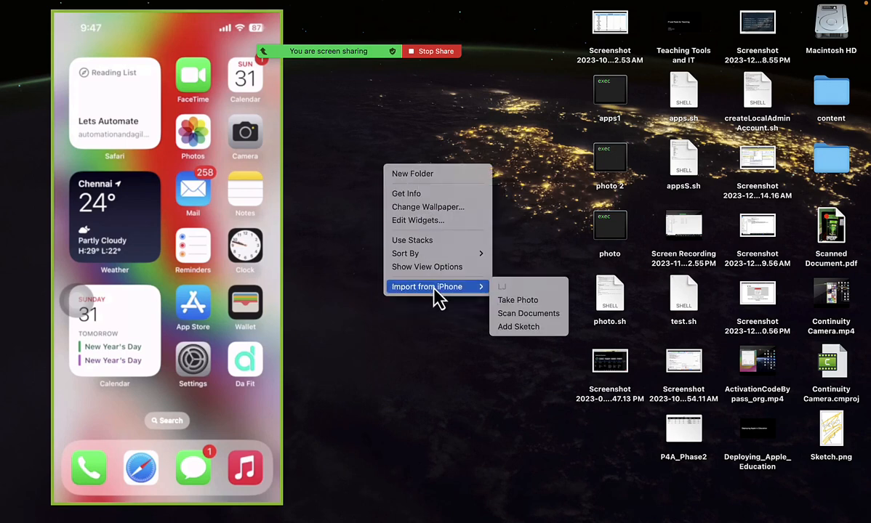
{"action": "left_click", "coordinate": [530, 335]}
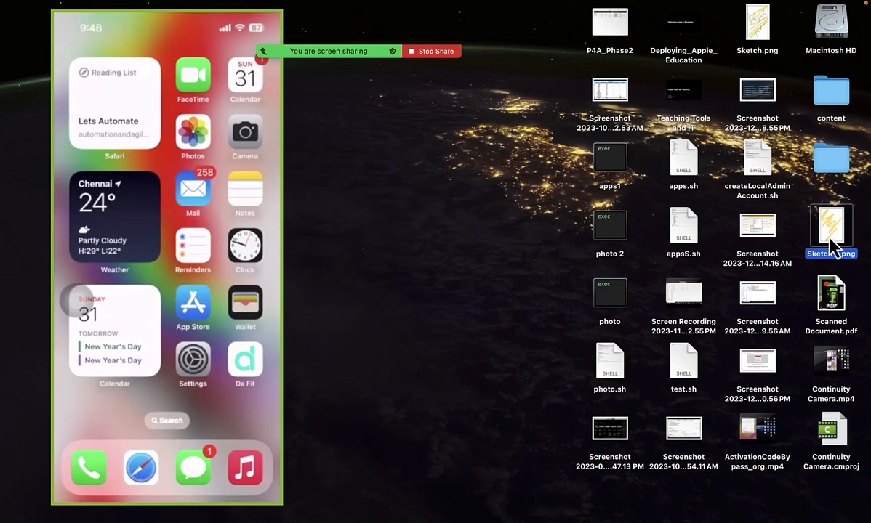
{"action": "key", "text": "space"}
{"action": "key", "text": "space"}
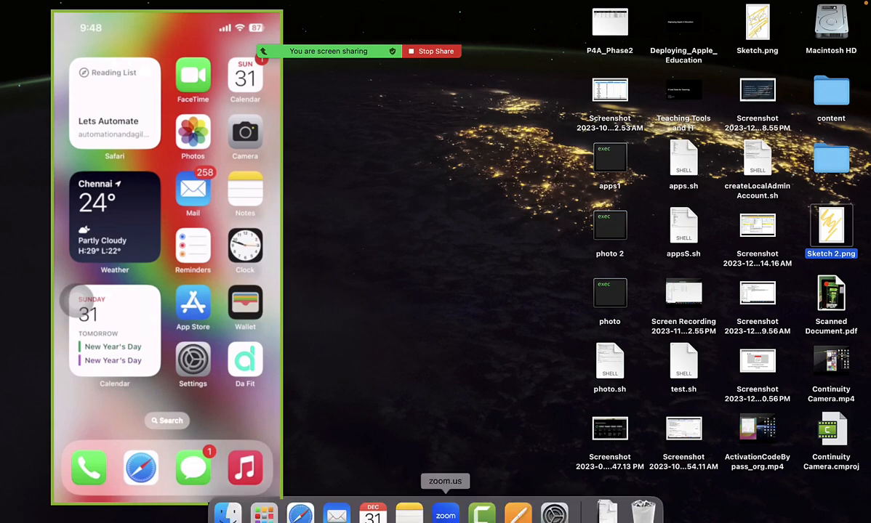
Switch to Safari, look through the makemytrip.com page, and open the iPhone's jamf.com page on the Mac through Handoff.
{"action": "left_click", "coordinate": [301, 508]}
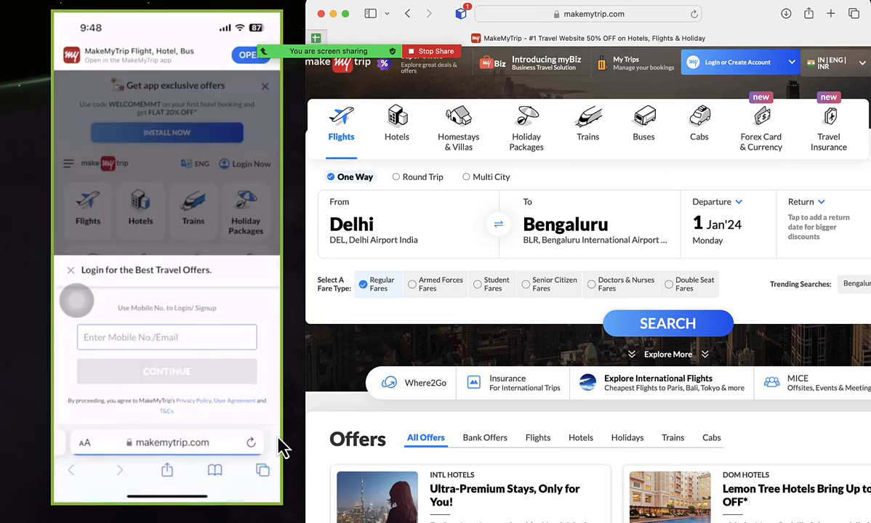
{"action": "scroll", "coordinate": [551, 118], "scroll_direction": "down", "scroll_amount": 10}
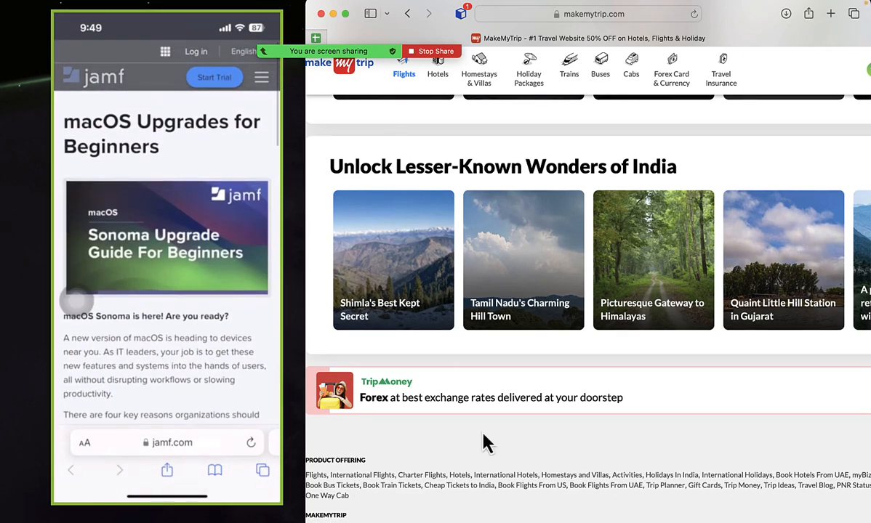
{"action": "mouse_move", "coordinate": [536, 517]}
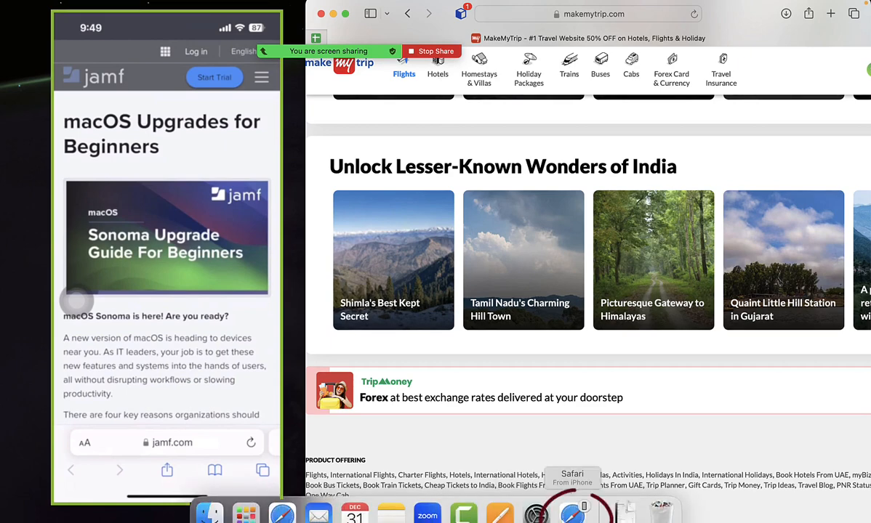
{"action": "left_click", "coordinate": [572, 515]}
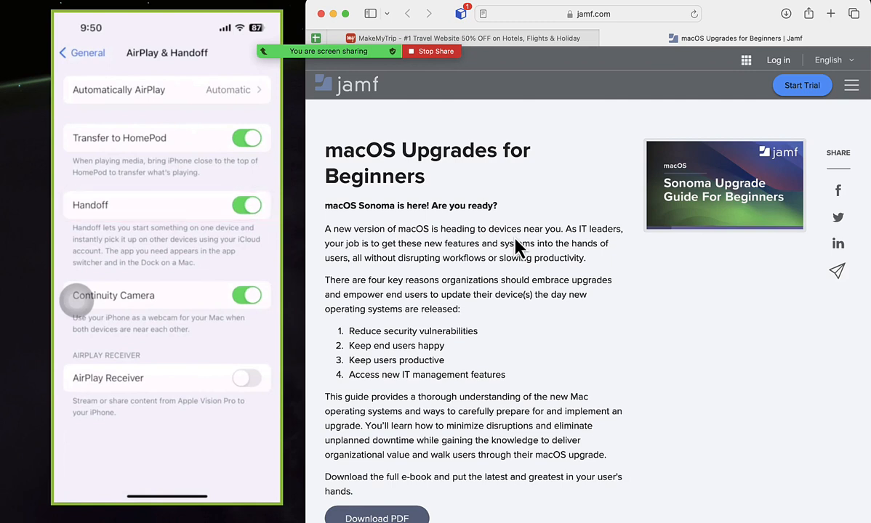
Switch to System Settings and examine the Handoff option under General, AirDrop & Handoff.
{"action": "mouse_move", "coordinate": [482, 521]}
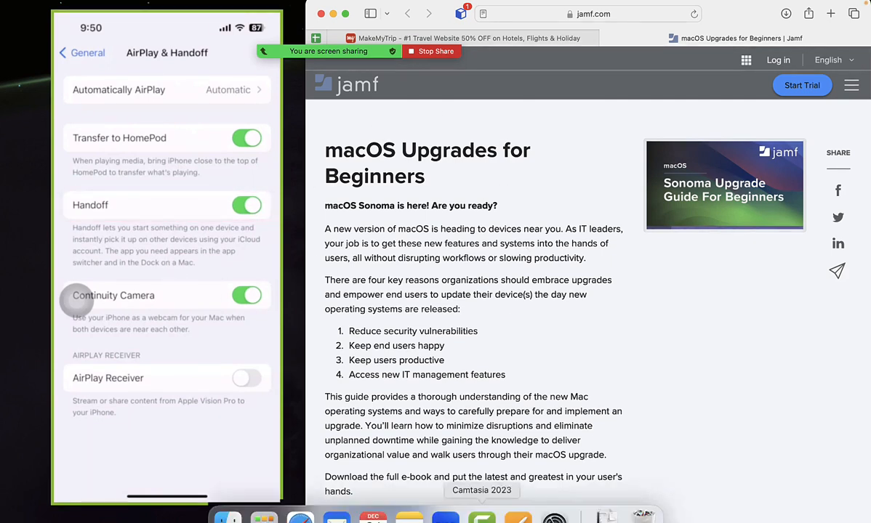
{"action": "left_click", "coordinate": [554, 513]}
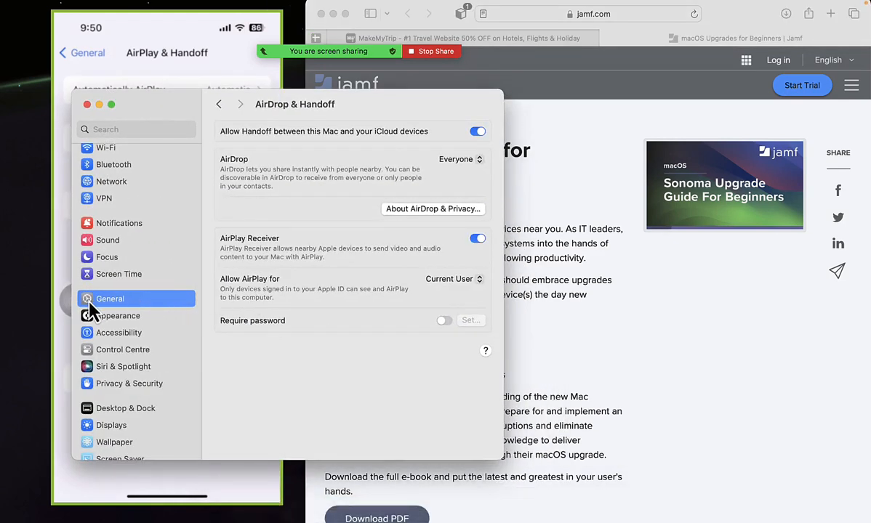
{"action": "left_click", "coordinate": [120, 300]}
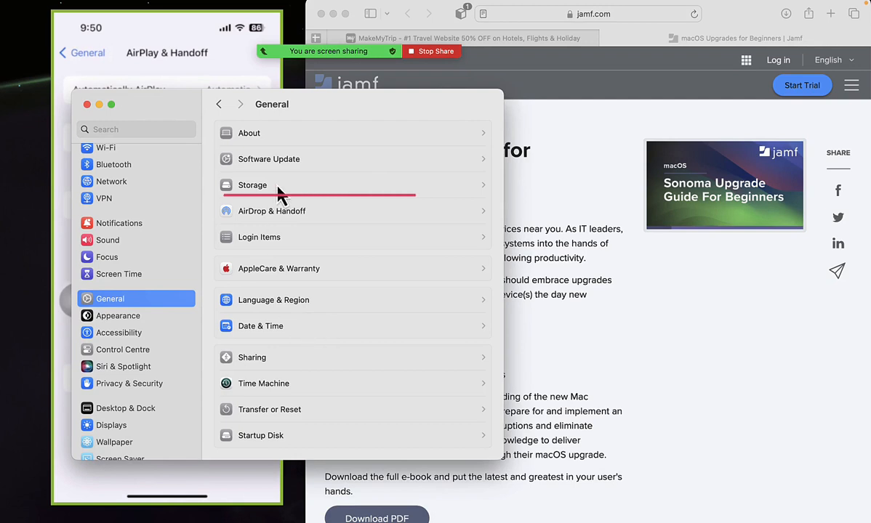
{"action": "left_click", "coordinate": [284, 212]}
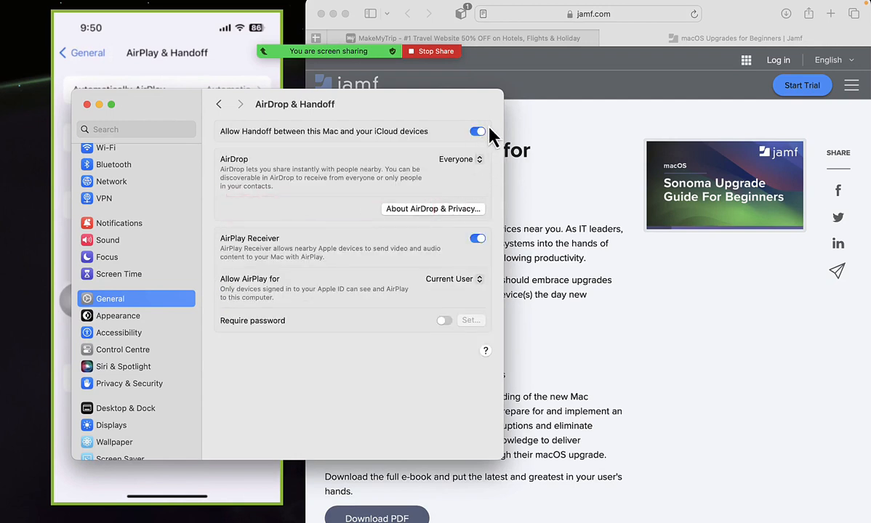